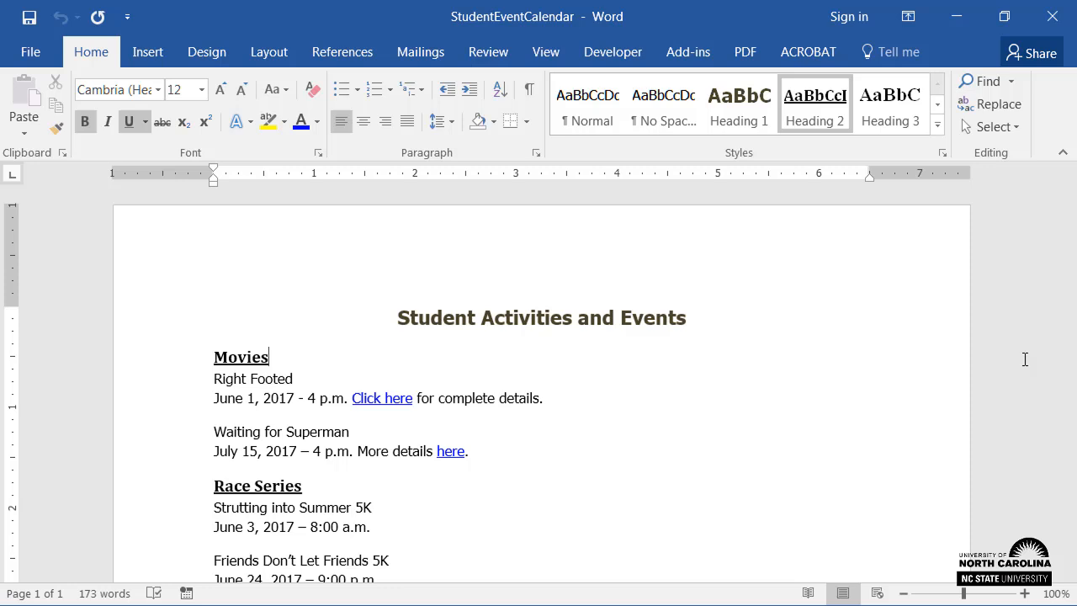
left_click_drag(1068, 281, 1069, 370)
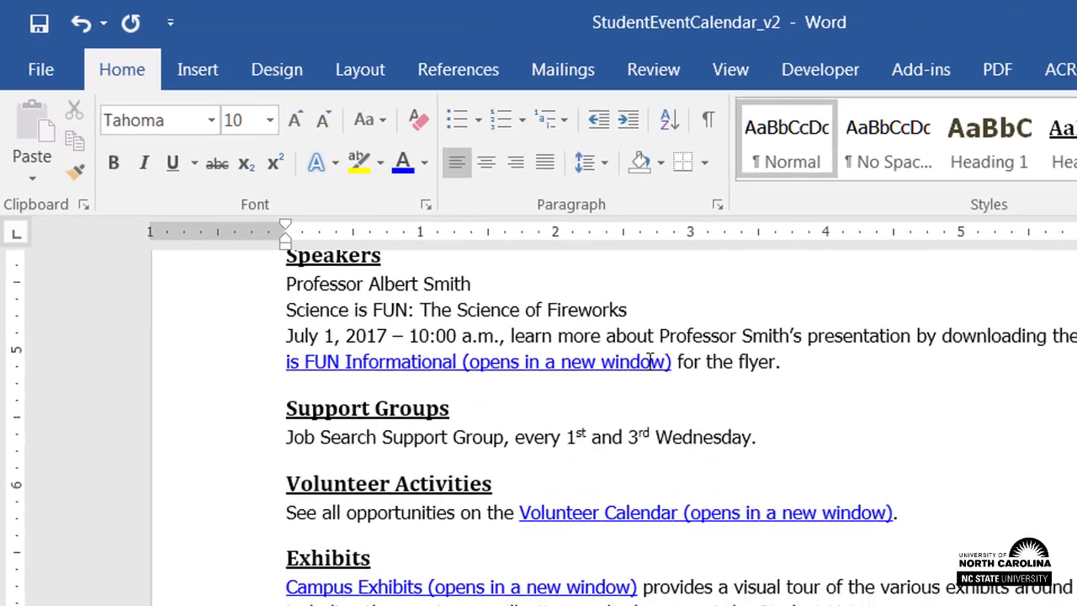
Replace '(opens in a new window)' in the Science is FUN link text with '(PPT)'.
left_click_drag(668, 362, 467, 362)
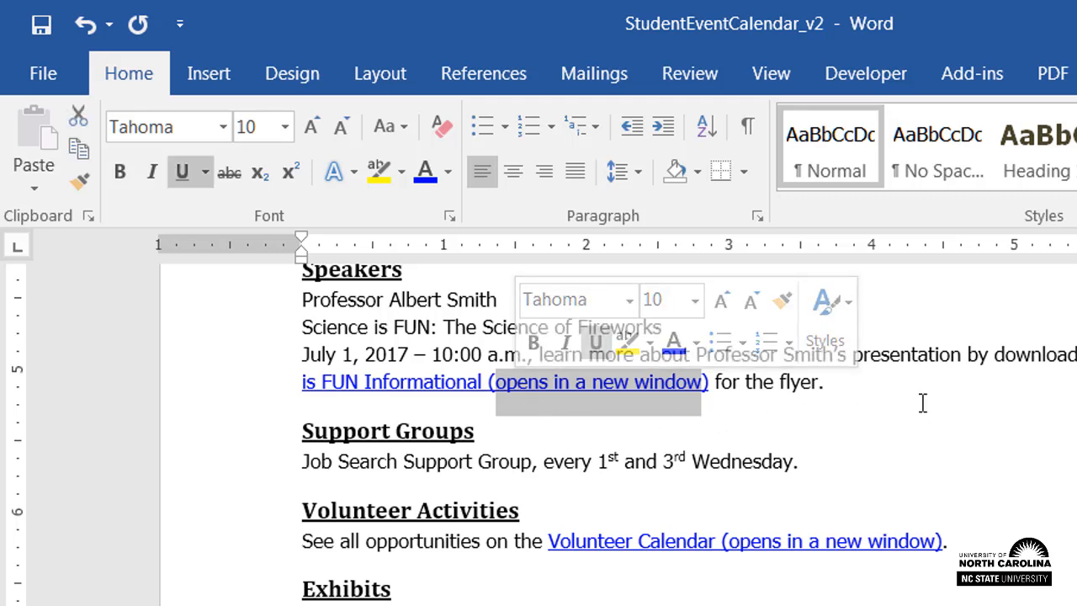
type("(PP")
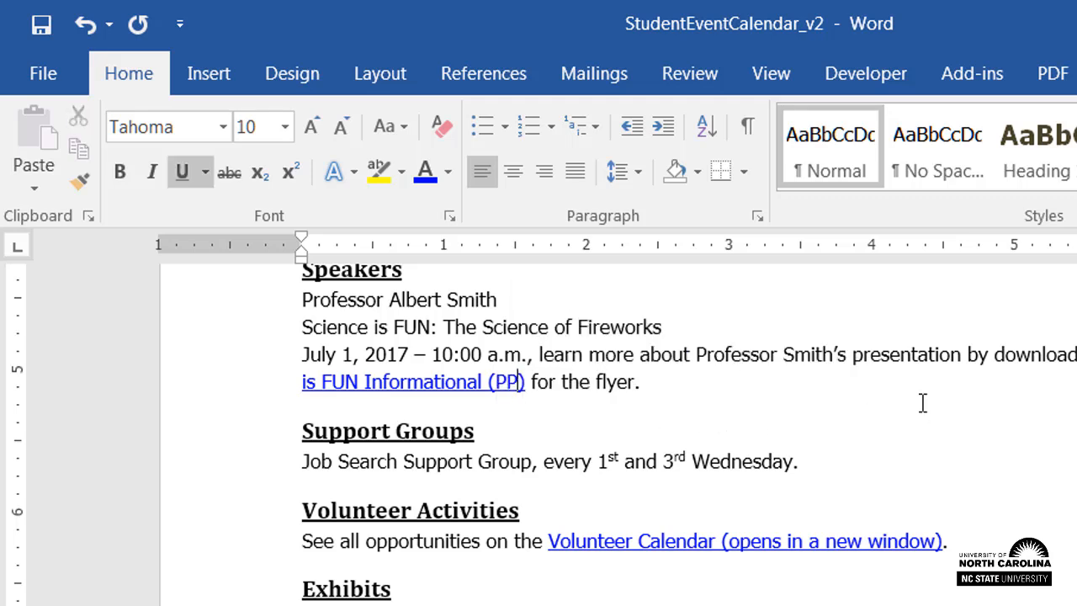
type("T)")
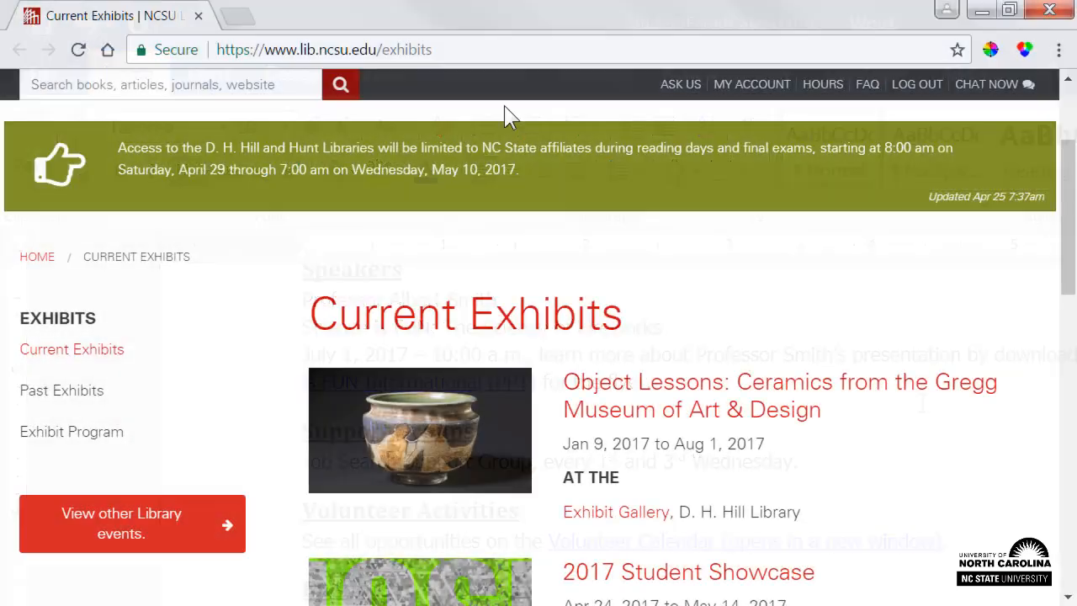
Copy the Current Exhibits page address from Chrome's address bar.
left_click_drag(449, 54, 215, 54)
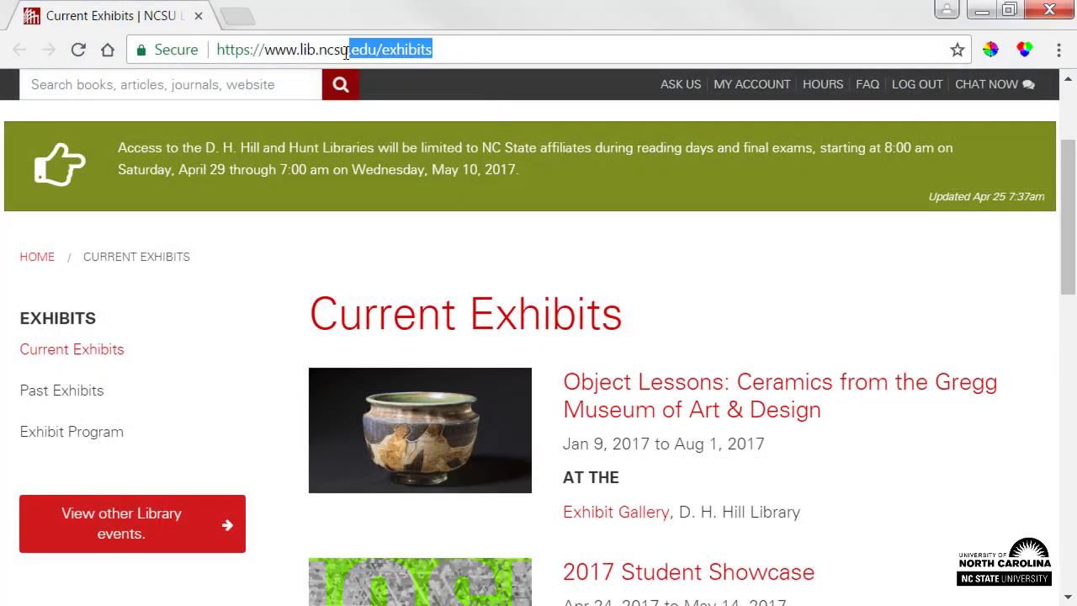
right_click(243, 50)
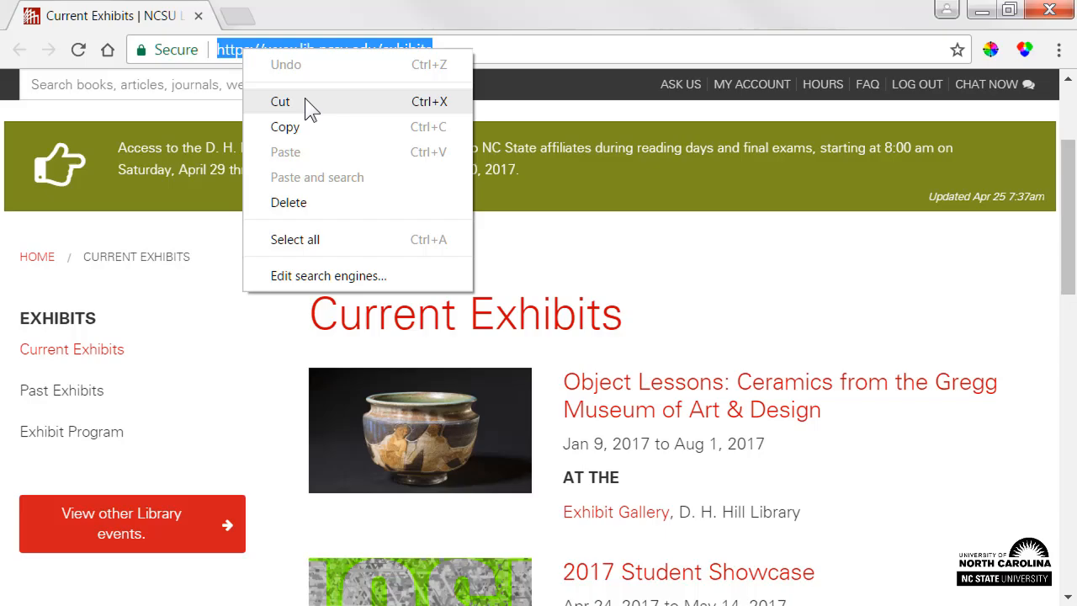
left_click(326, 128)
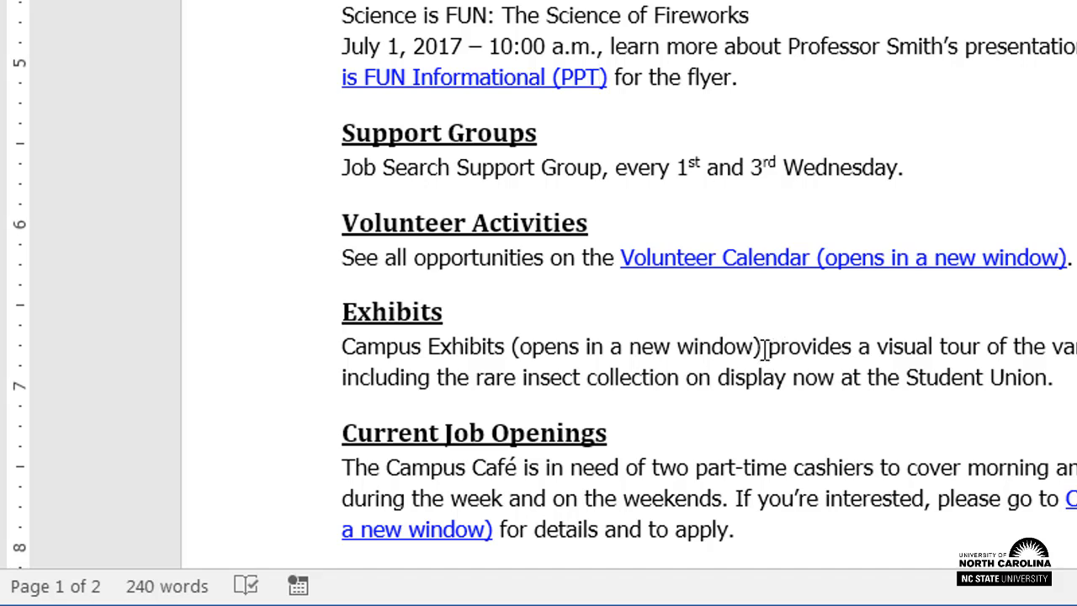
Hyperlink 'Campus Exhibits (opens in a new window)' to the pasted library exhibits address.
mouse_move(764, 347)
left_mouse_down()
mouse_move(677, 369)
mouse_move(345, 353)
left_mouse_up()
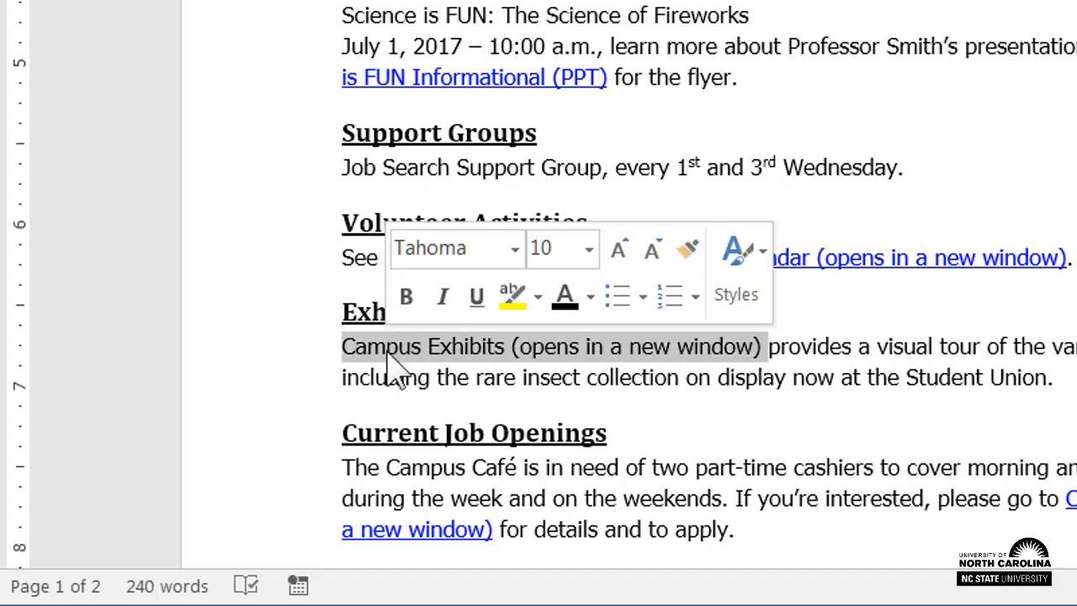
right_click(481, 358)
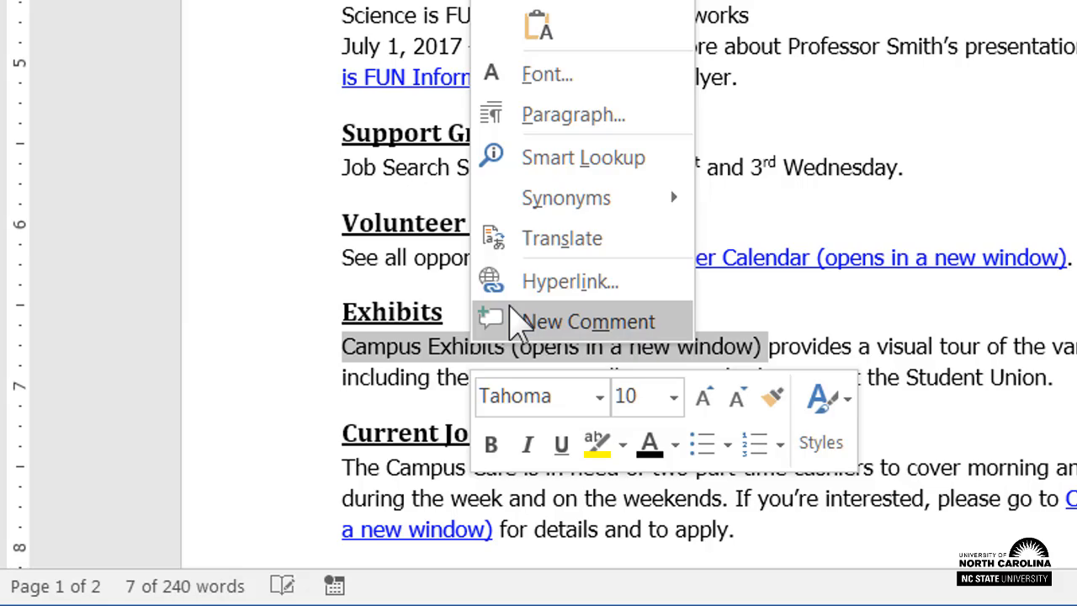
left_click(570, 282)
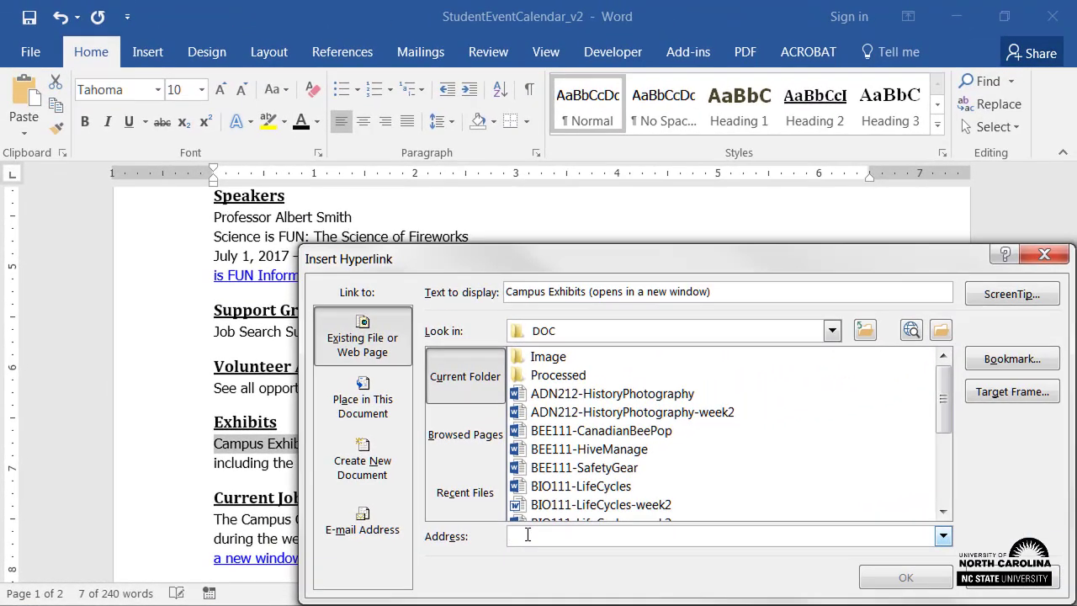
key("ctrl+v")
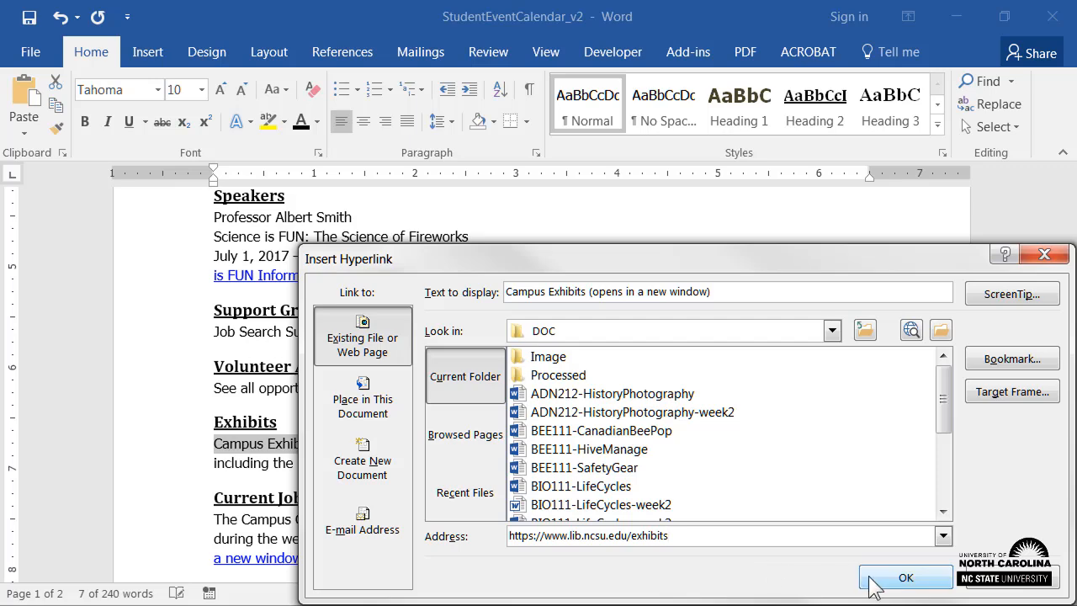
left_click(906, 577)
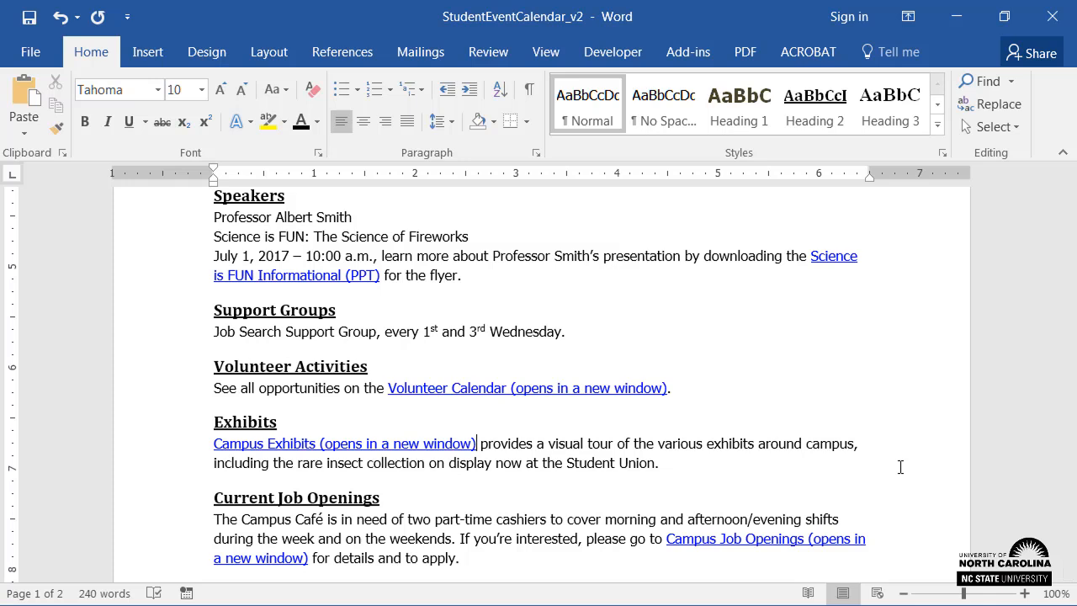
type("[")
type("URL:")
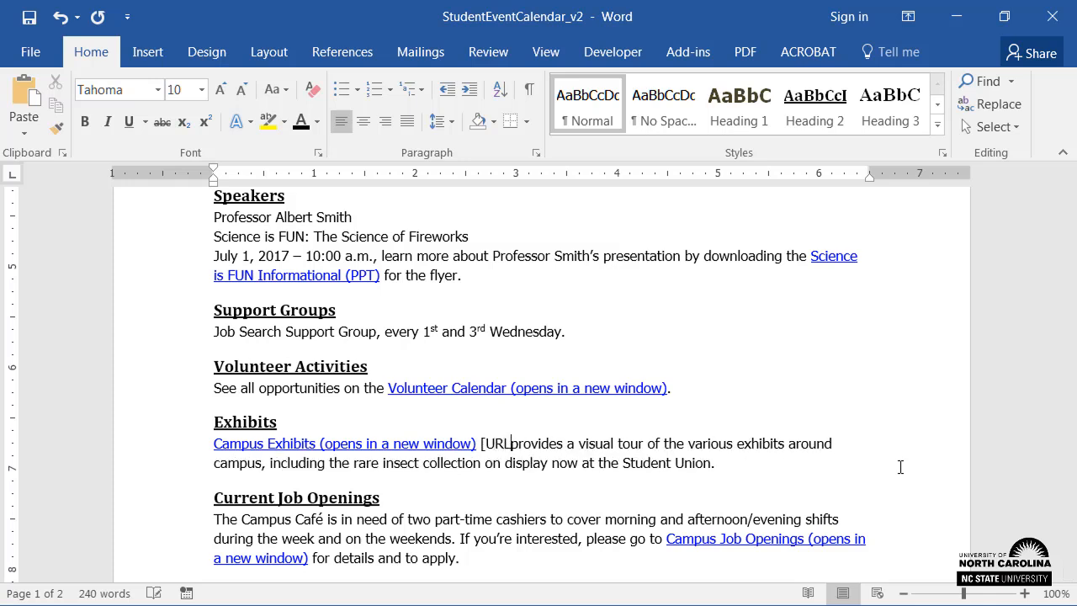
key("ctrl+v")
type("]")
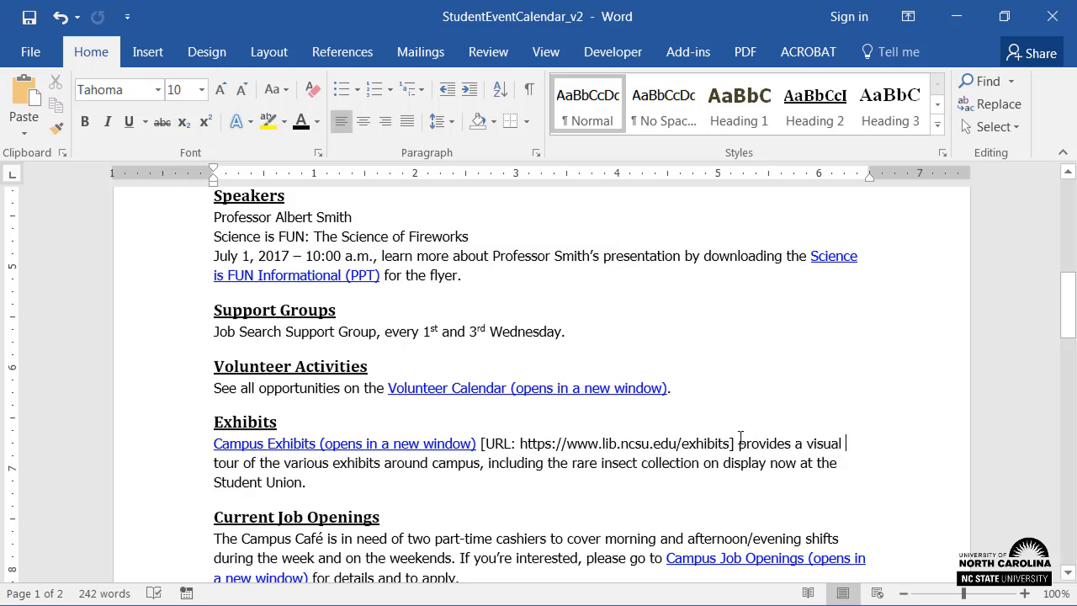
left_click(424, 446)
left_click(429, 449, "ctrl")
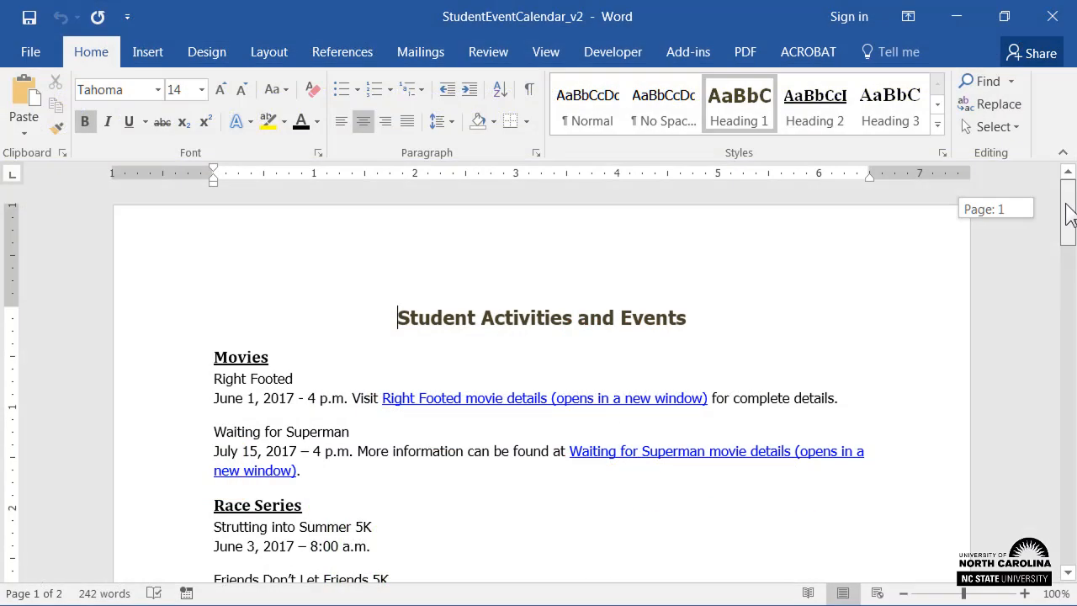
left_click_drag(1068, 197, 1069, 311)
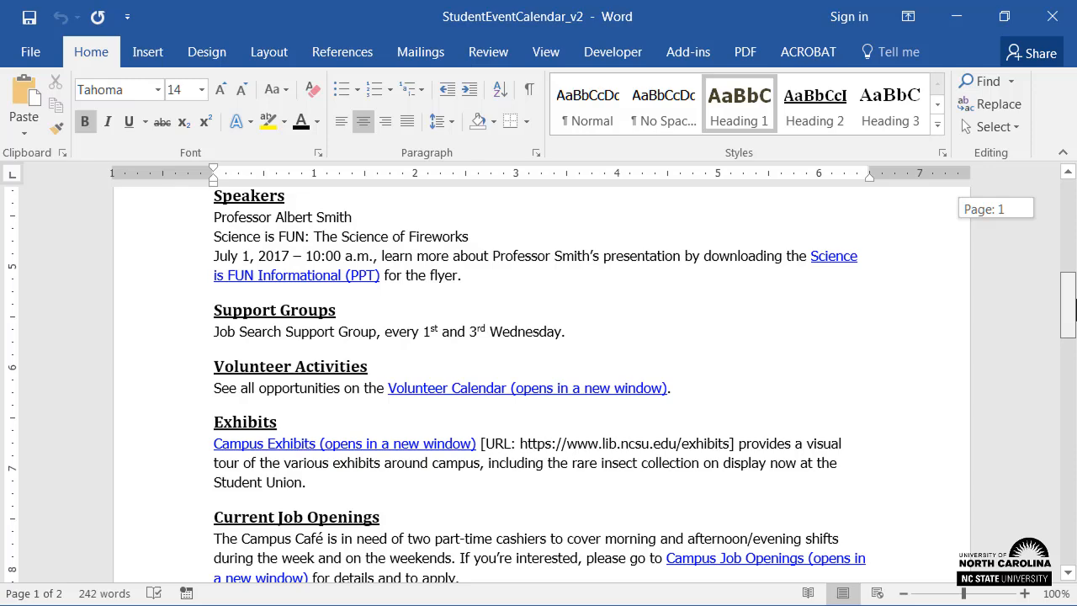